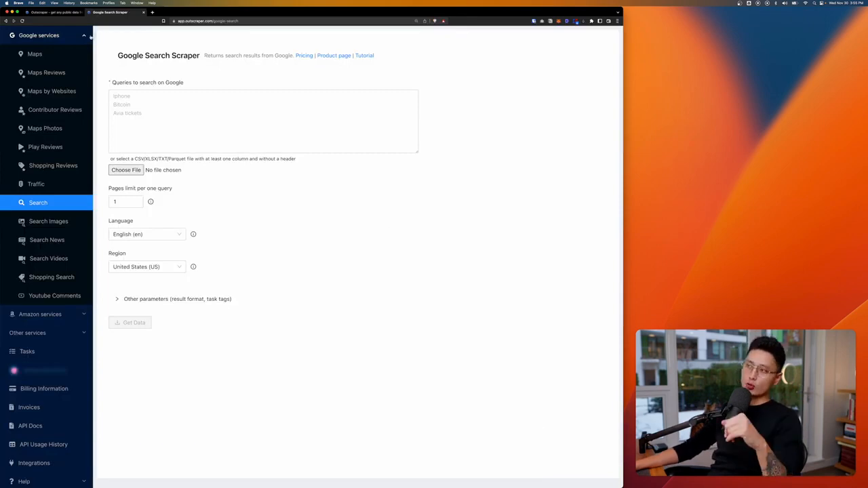
Look through the Google results for "christmas gift ideas" and "how to find the perfect gift".
click(90, 36)
click(90, 36)
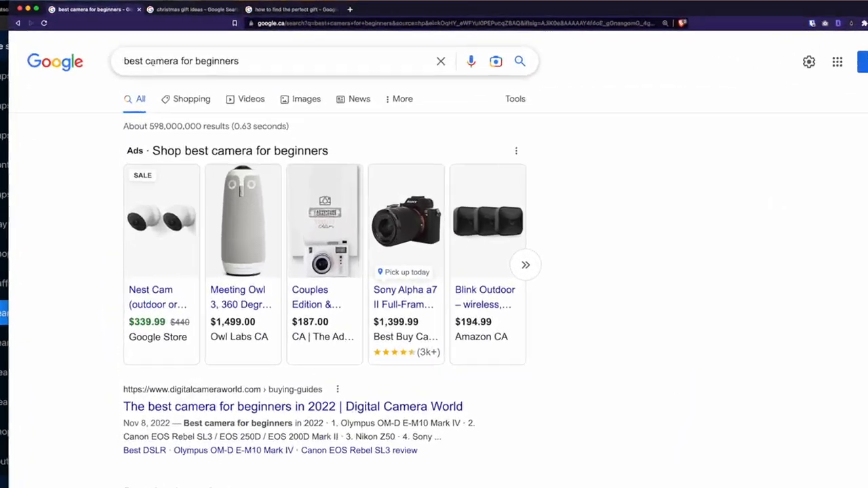
click(204, 9)
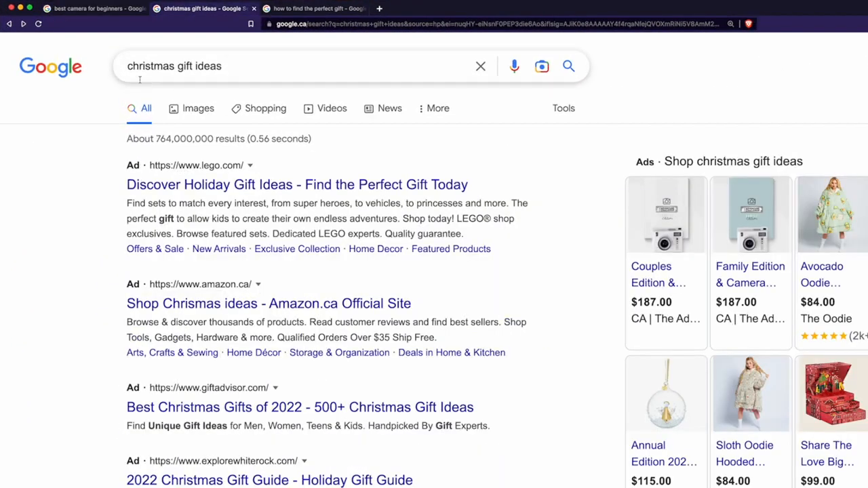
key(ctrl+Tab)
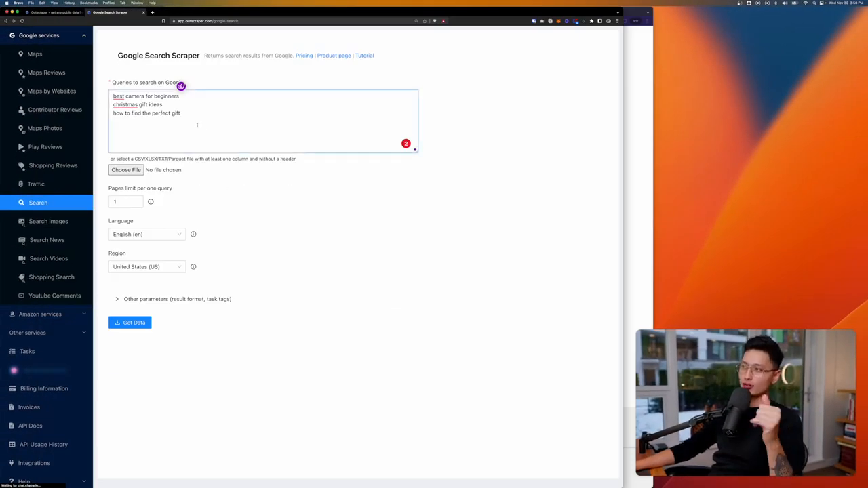
Set the pages limit per one query to 5 for the listed Google searches.
drag(194, 116, 112, 97)
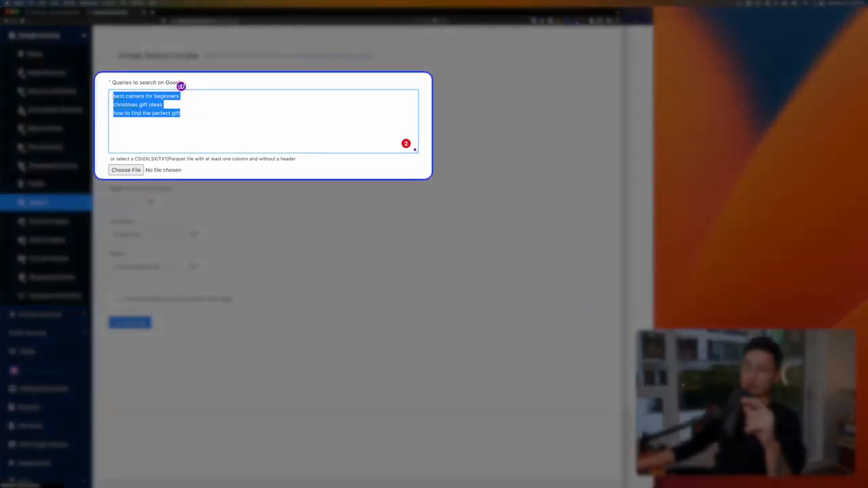
click(144, 173)
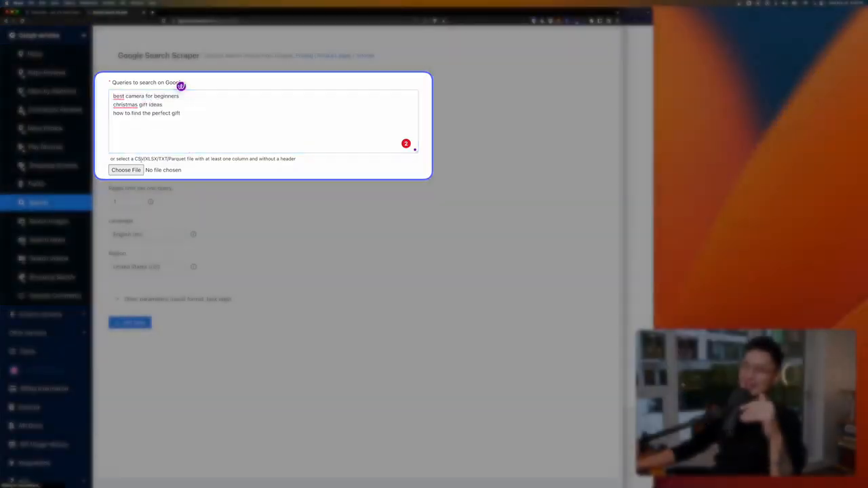
scroll(144, 173, down, 1)
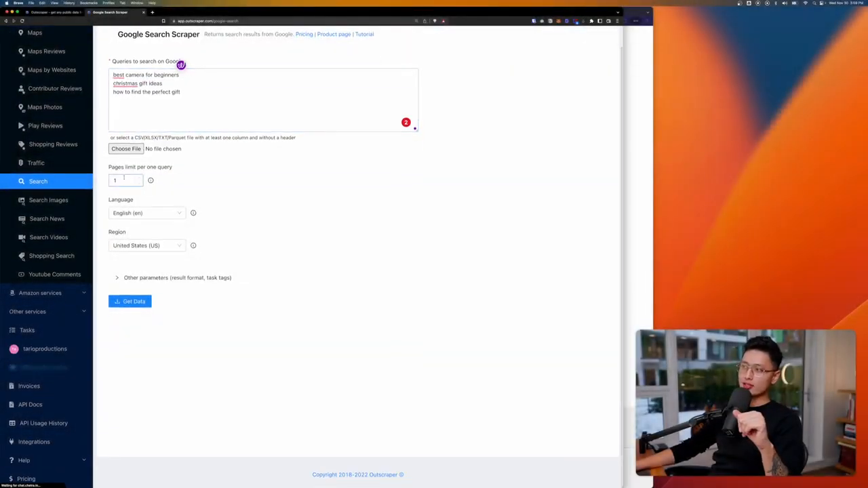
scroll(130, 187, up, 1)
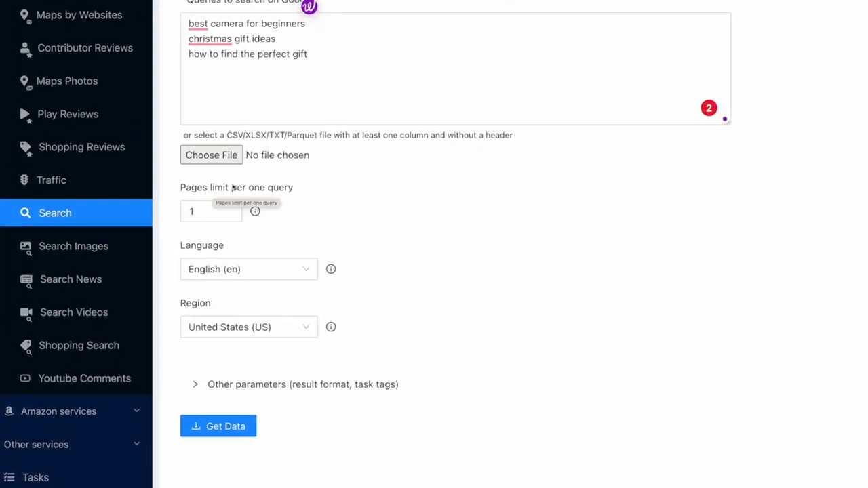
double_click(204, 212)
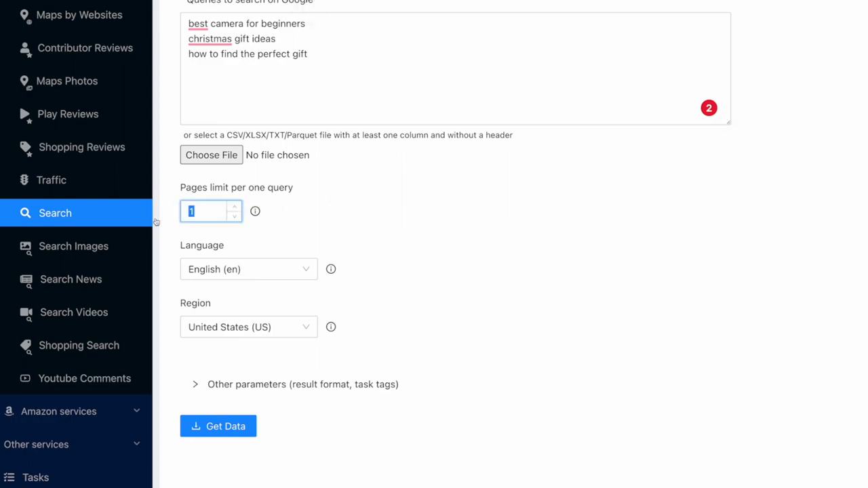
text(5)
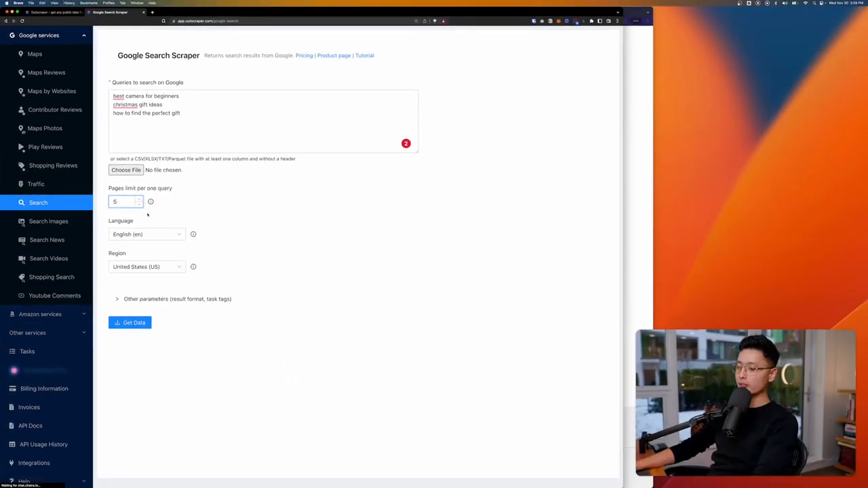
Look at the result page numbers in the Google search for "best camera for beginners" and compare them with the scraper's pages limit.
key(super+grave)
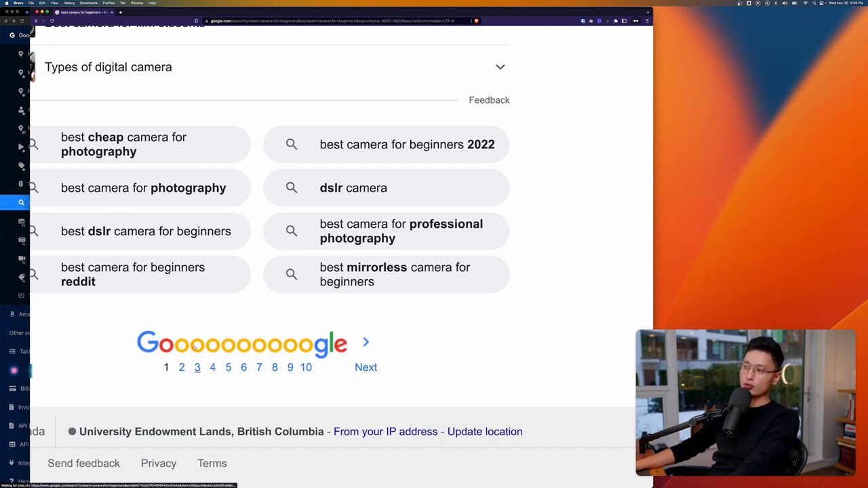
key(super+grave)
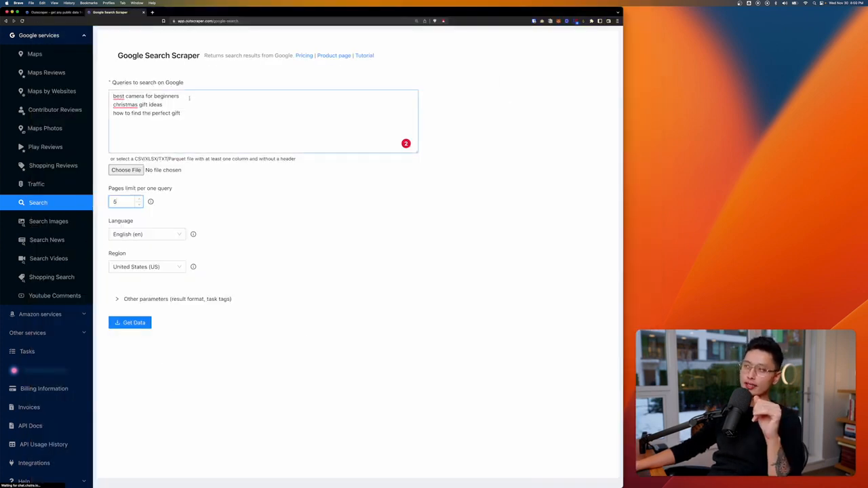
drag(179, 96, 112, 95)
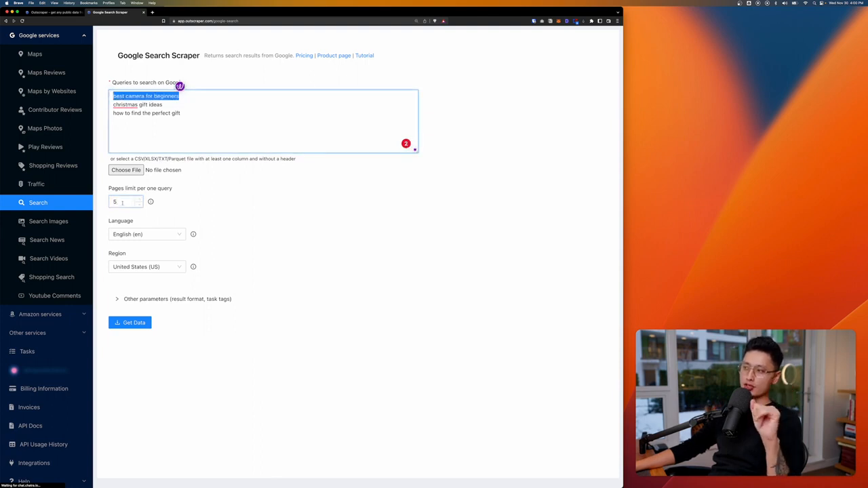
click(122, 202)
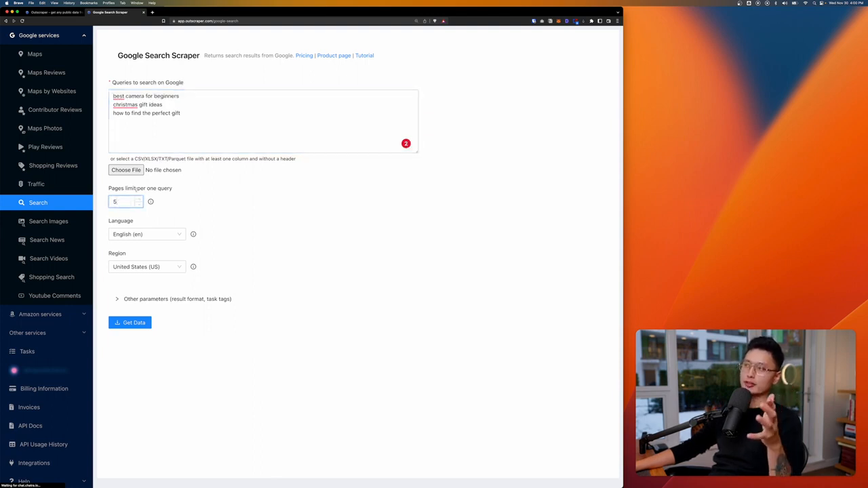
Review the language and region options available for the search scraper.
click(146, 235)
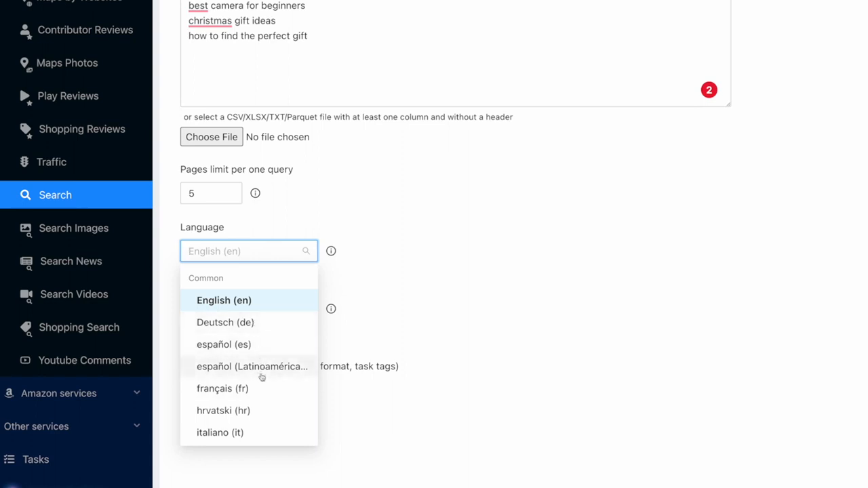
click(273, 312)
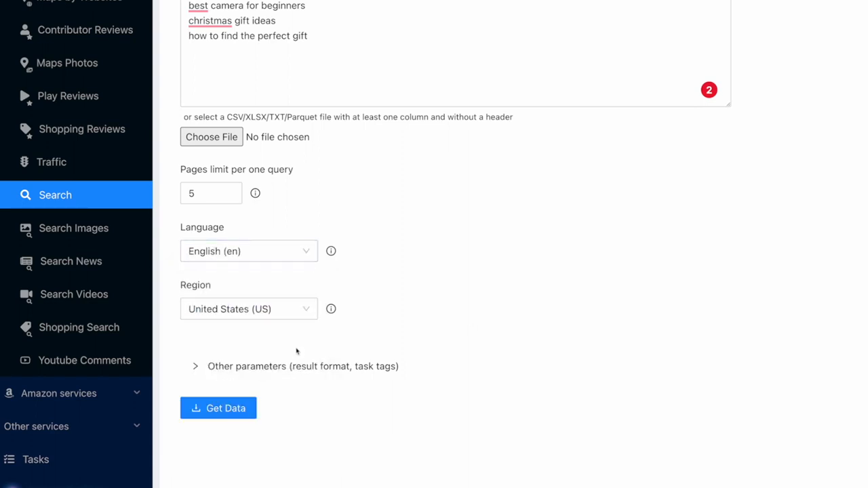
click(302, 309)
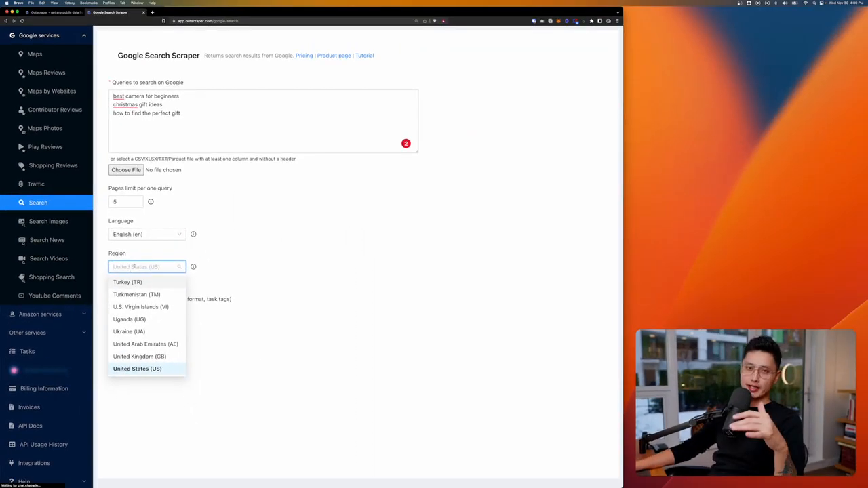
click(134, 256)
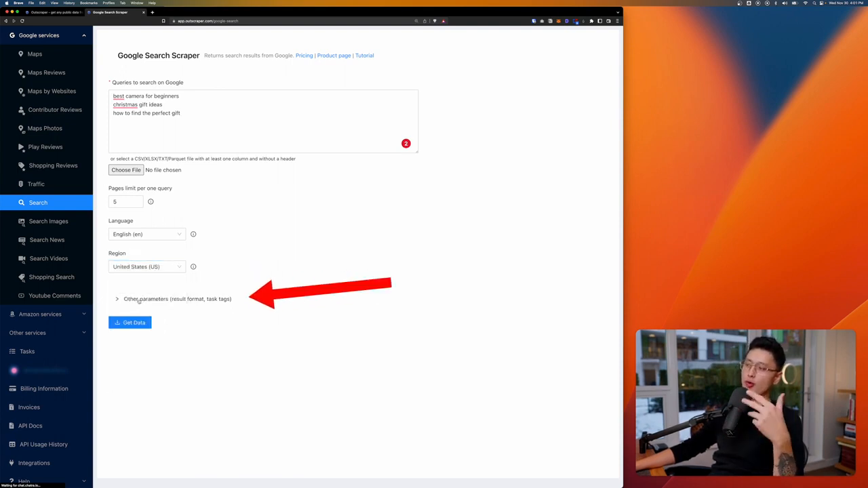
Under the other parameters, set the result extension to CSV and add the existing tag "demo task".
click(140, 300)
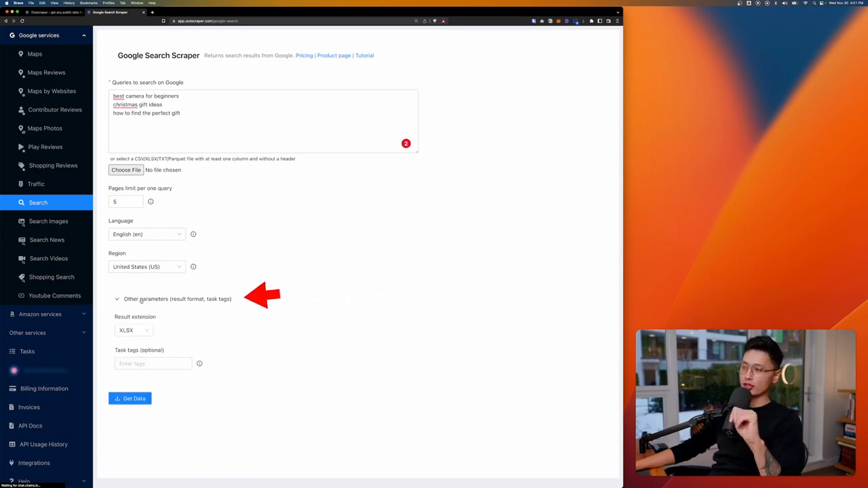
click(134, 331)
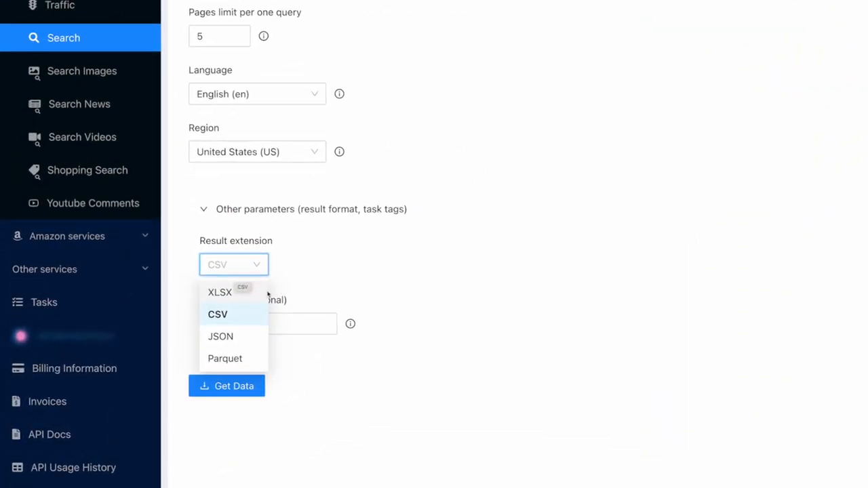
click(235, 316)
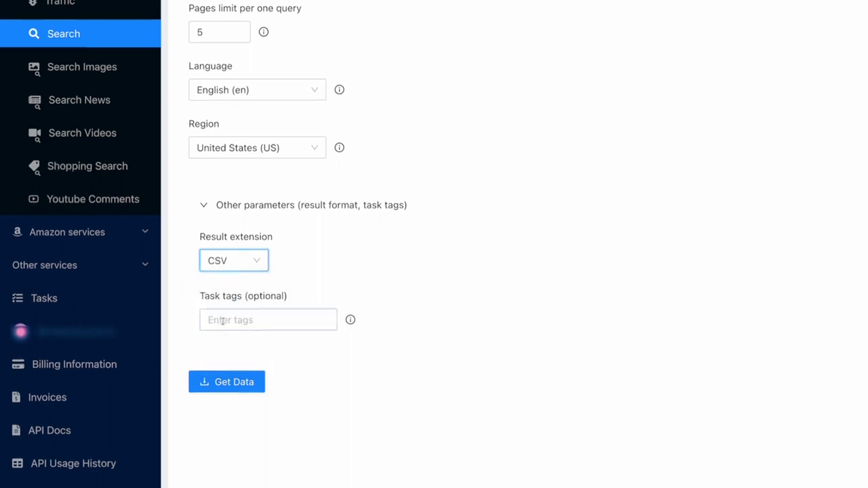
click(241, 316)
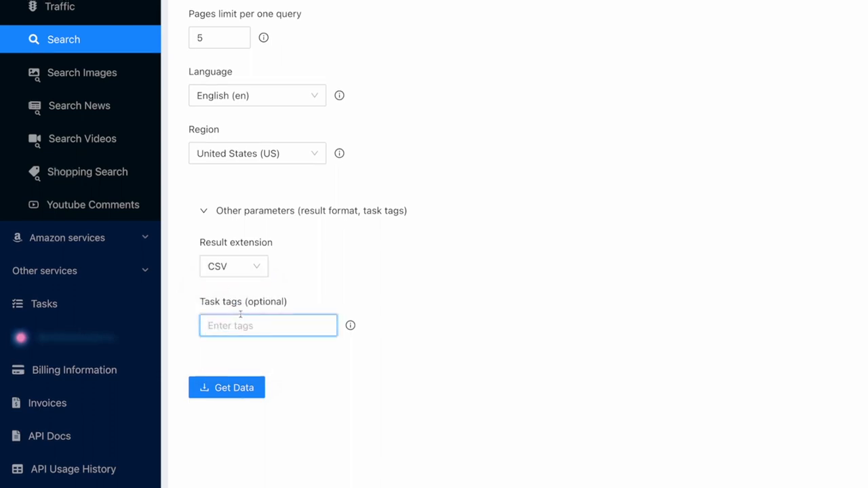
click(231, 326)
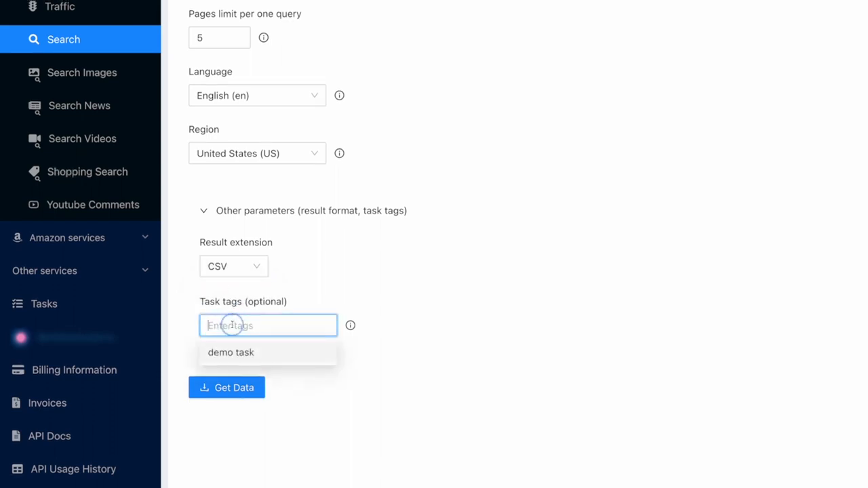
click(227, 352)
click(380, 319)
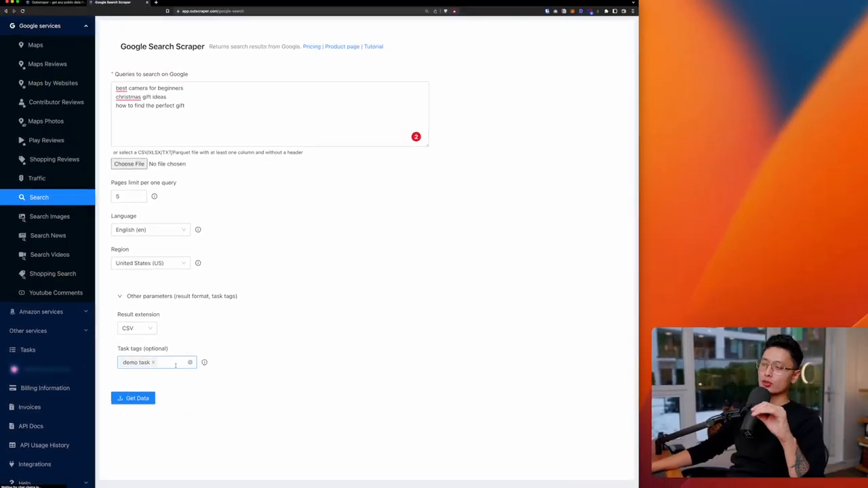
Add "obs round webcam" as a new line at the end of the search queries.
click(184, 109)
key(super+z)
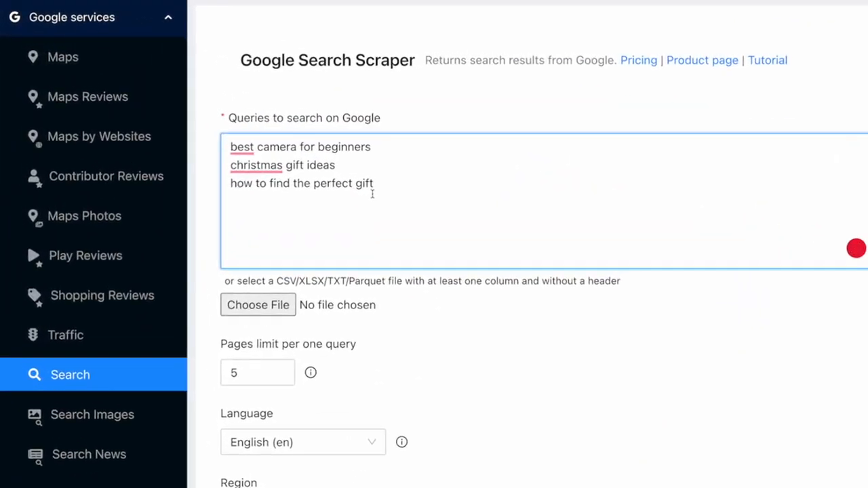
key(Return)
text(obs round webcam)
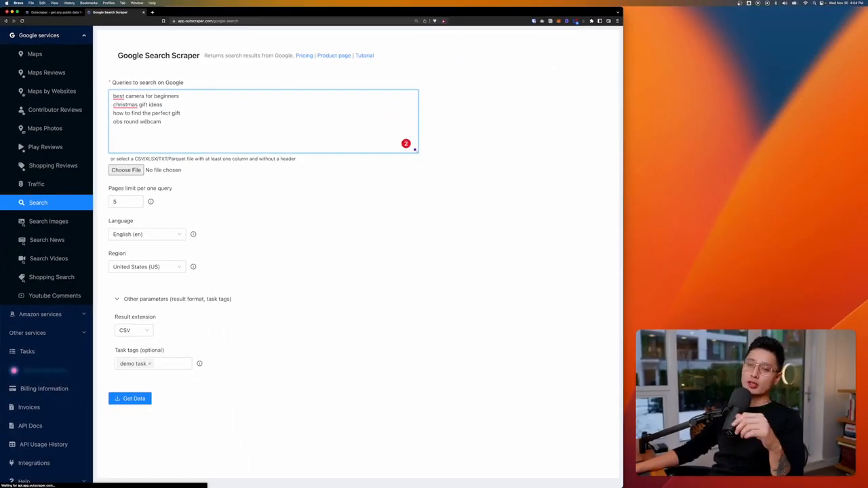
drag(173, 123, 77, 126)
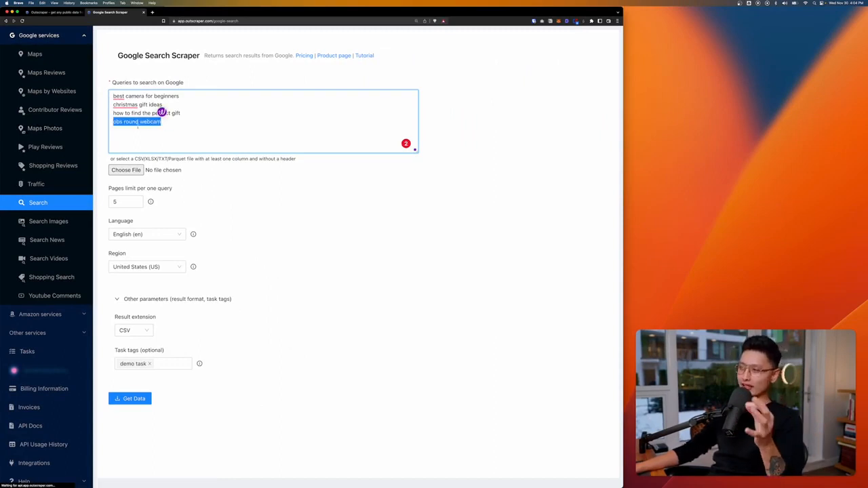
click(199, 146)
Submit the data request, check the rough usage estimate and confirm the scraping task.
scroll(197, 330, down, 1)
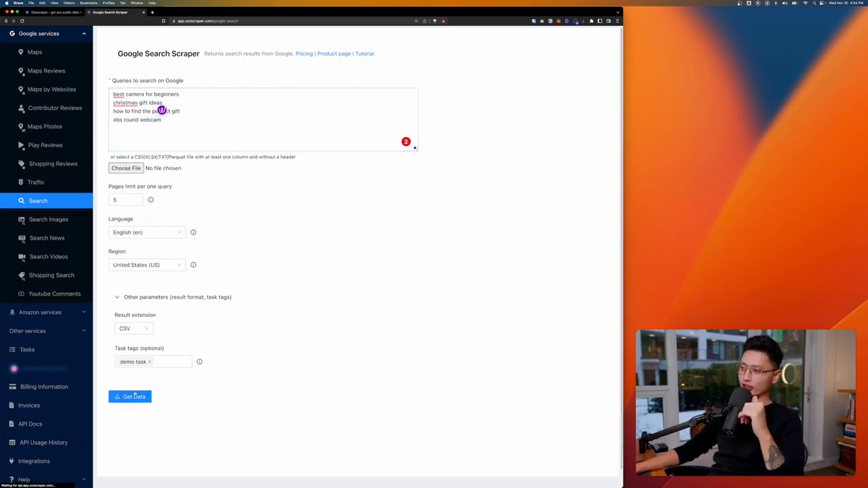
click(134, 396)
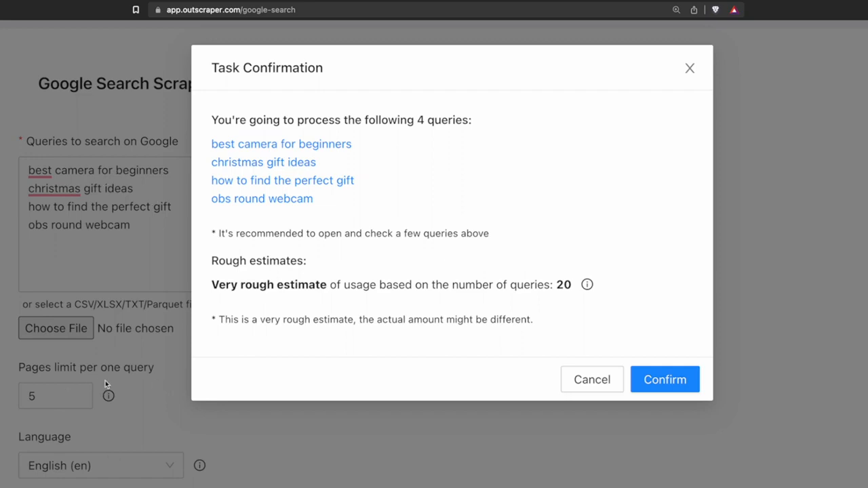
double_click(565, 285)
double_click(272, 285)
drag(272, 285, 645, 279)
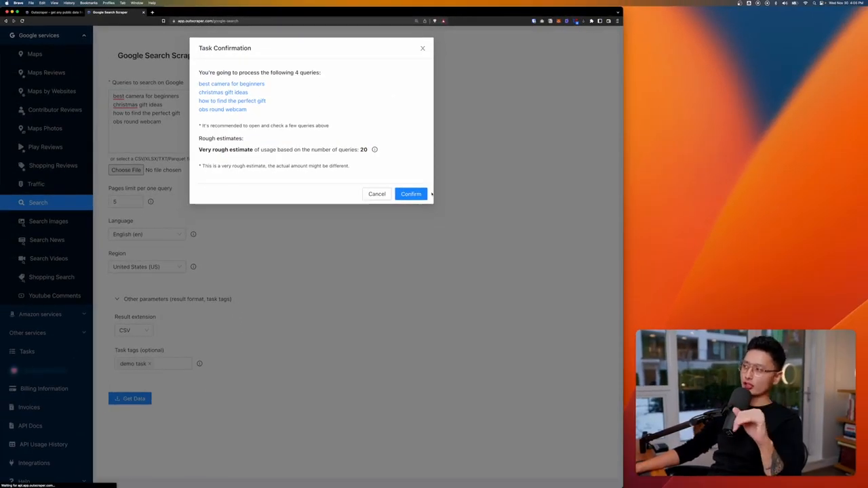
click(409, 194)
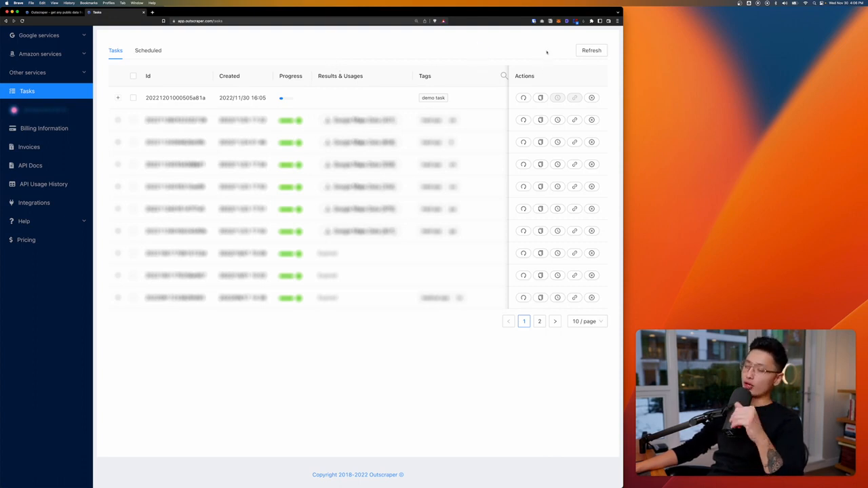
Refresh the task list, download the demo task's Google Search results and select the CSV file in Downloads.
click(582, 55)
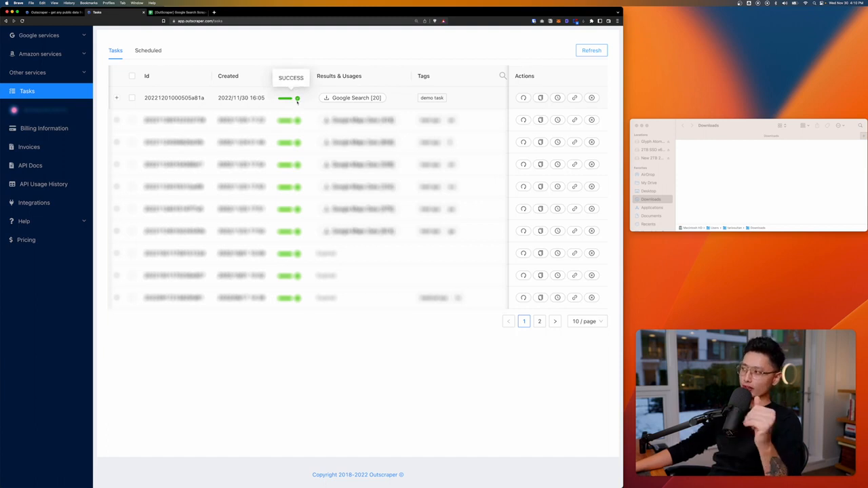
click(342, 99)
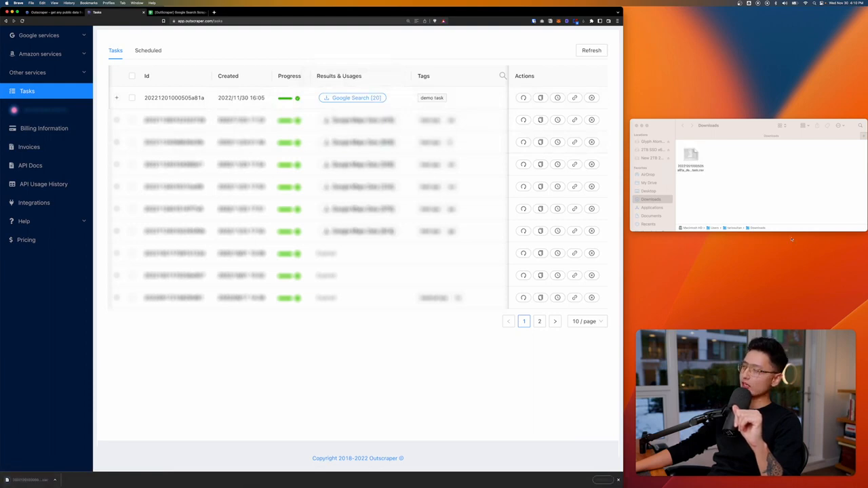
click(710, 196)
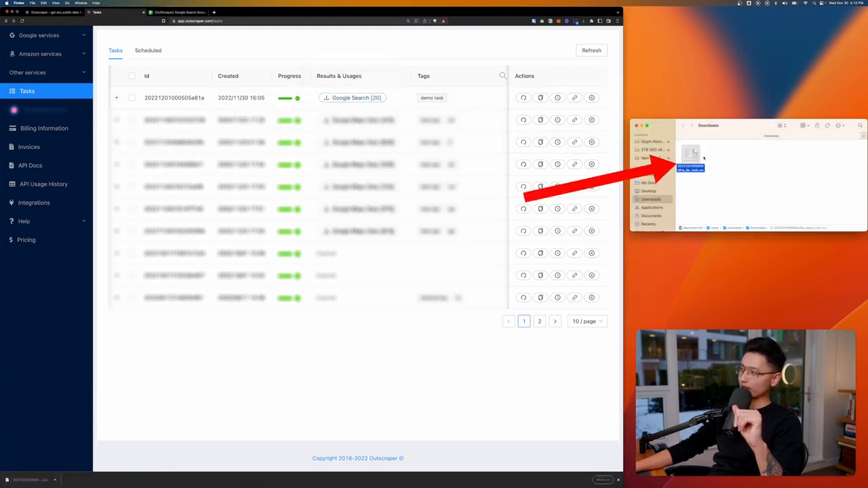
Switch to the [OutScraper] Google Search Scraper Demo spreadsheet and upload the downloaded demo task CSV file for import.
click(190, 13)
click(191, 12)
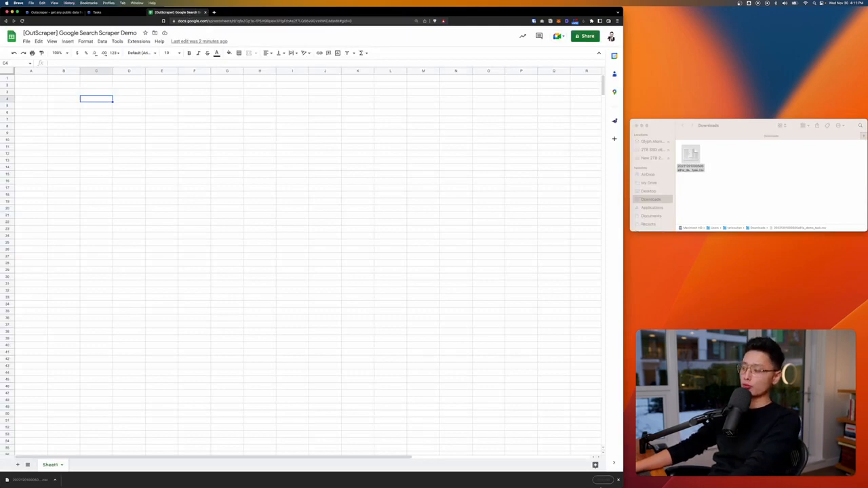
click(27, 41)
click(45, 76)
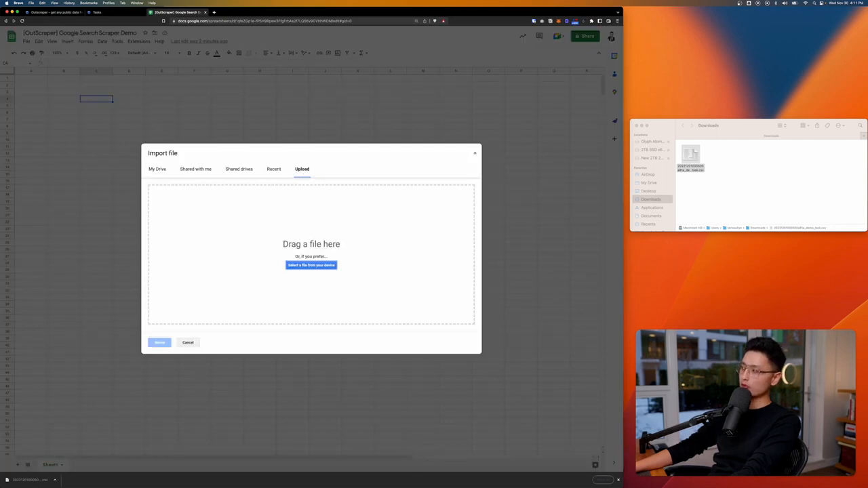
click(727, 179)
click(691, 157)
drag(691, 158, 259, 242)
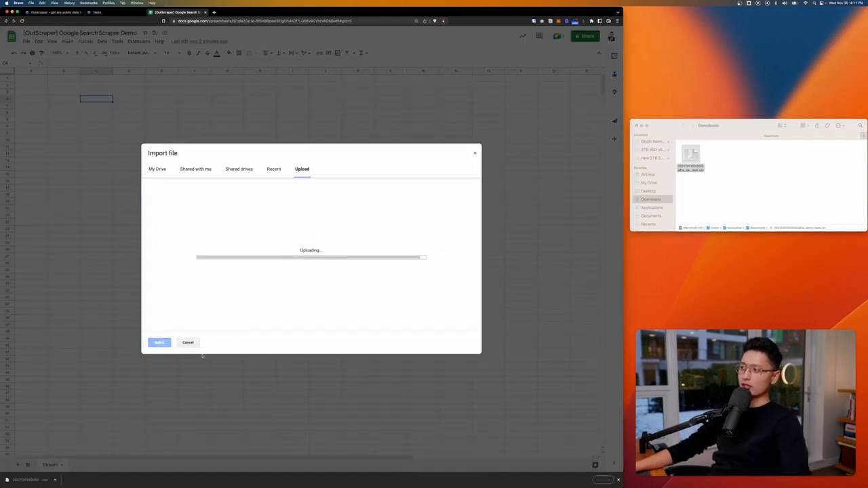
Set the import location to Replace current sheet, keeping automatic separator detection, and import the data.
click(261, 252)
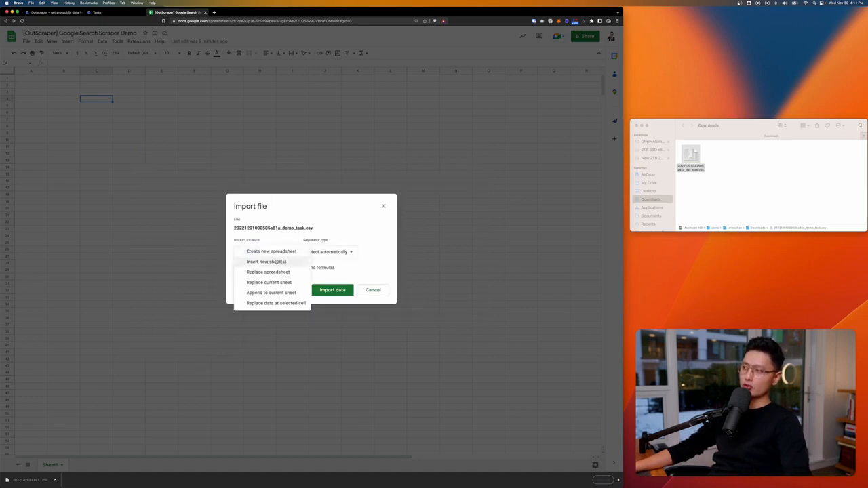
click(269, 282)
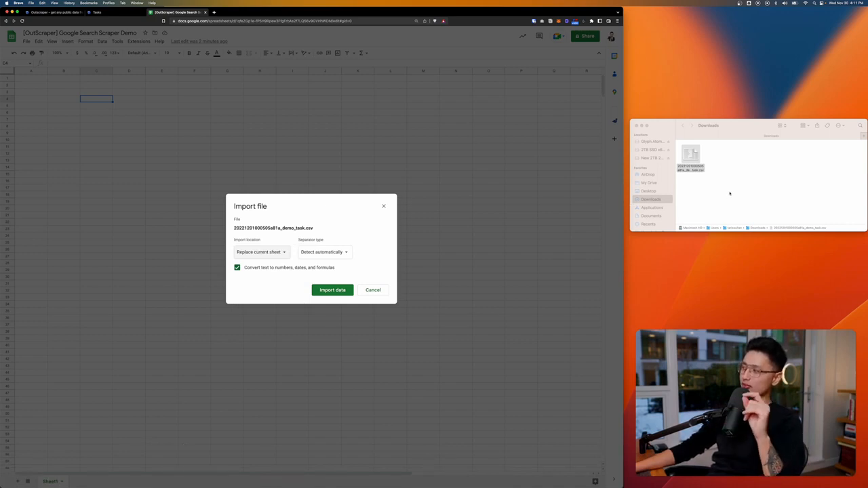
click(690, 156)
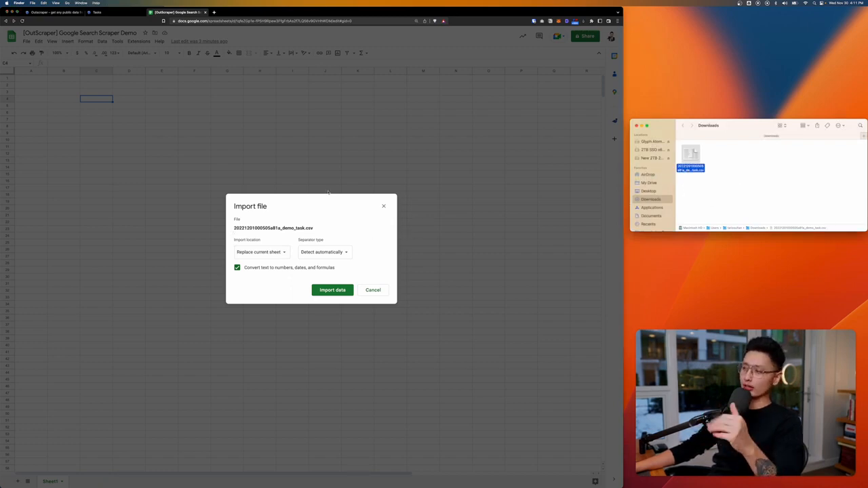
click(257, 252)
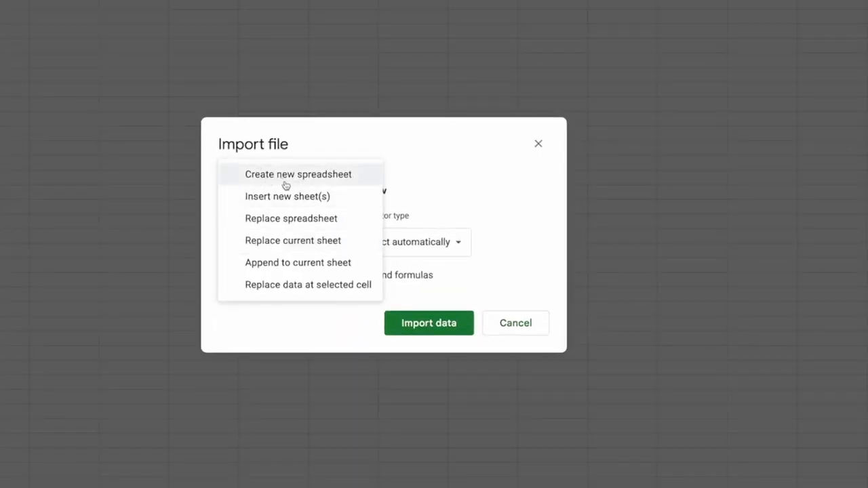
click(444, 165)
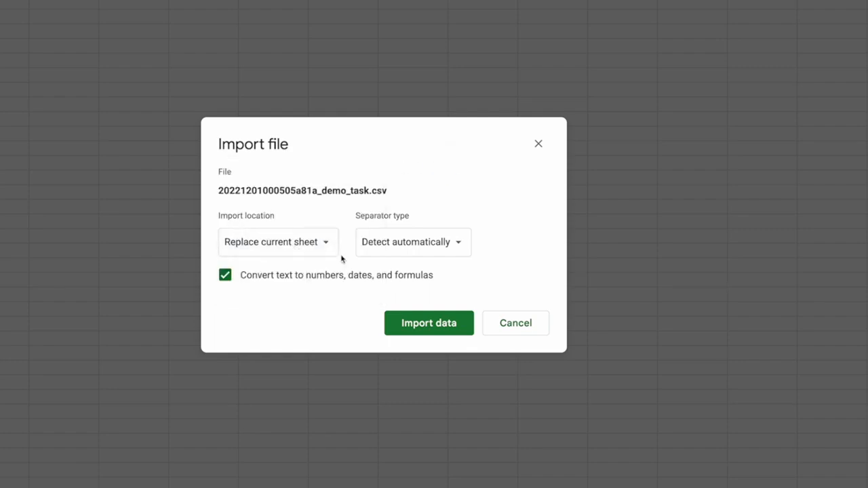
click(416, 331)
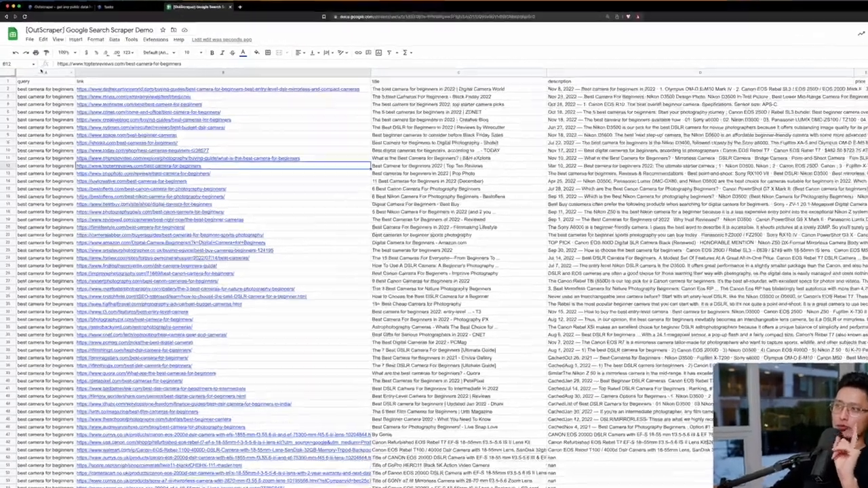
Widen the query column in the imported sheet.
click(38, 71)
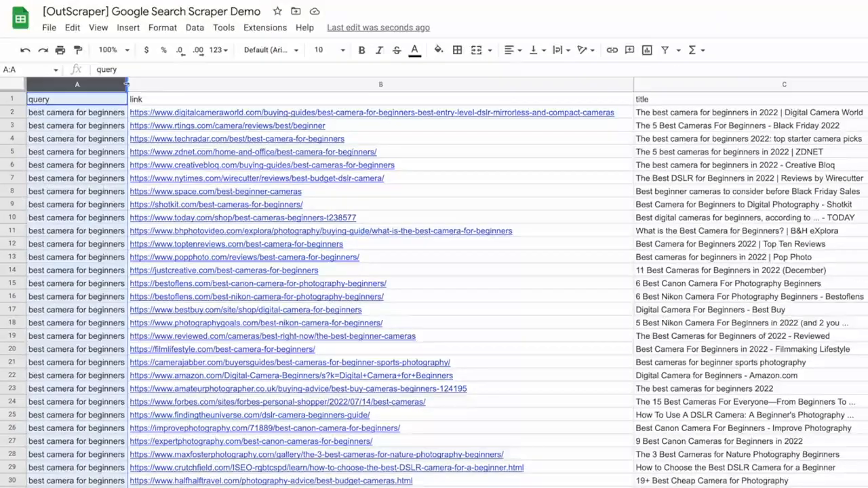
drag(129, 85, 164, 86)
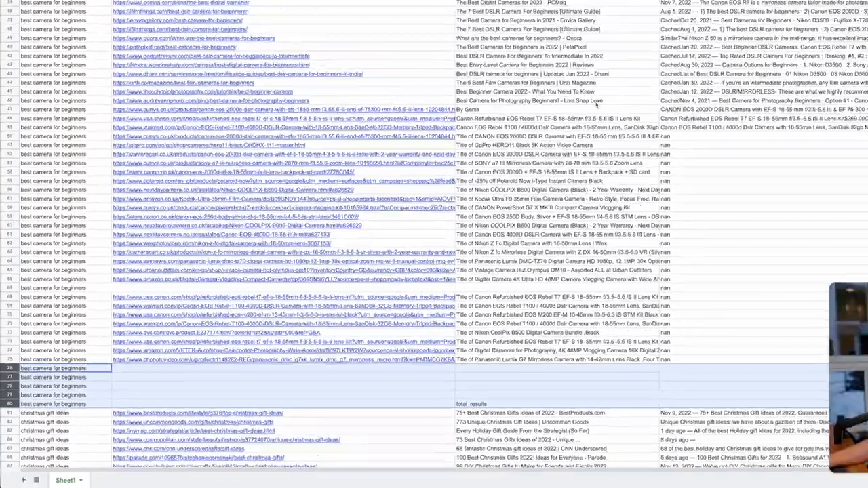
Compare the related questions for "best camera for beginners" in the question column with People also ask on Google's results page.
scroll(457, 195, right, 5)
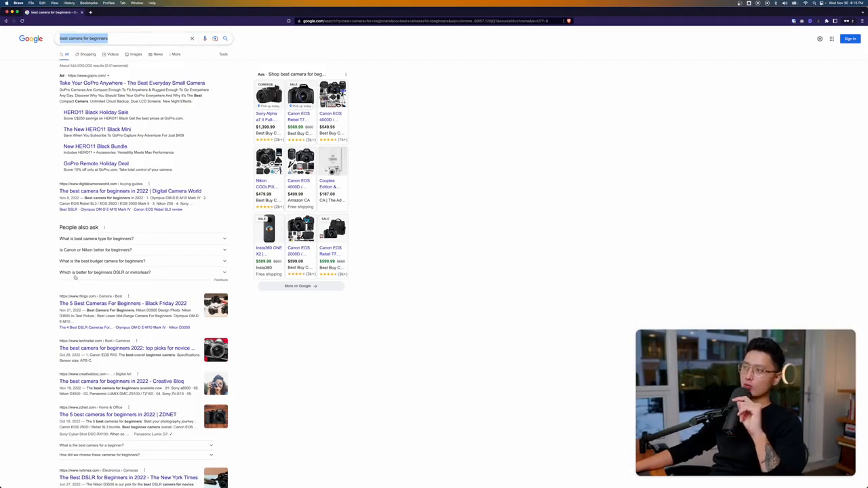
scroll(90, 256, up, 5)
scroll(89, 256, right, 1)
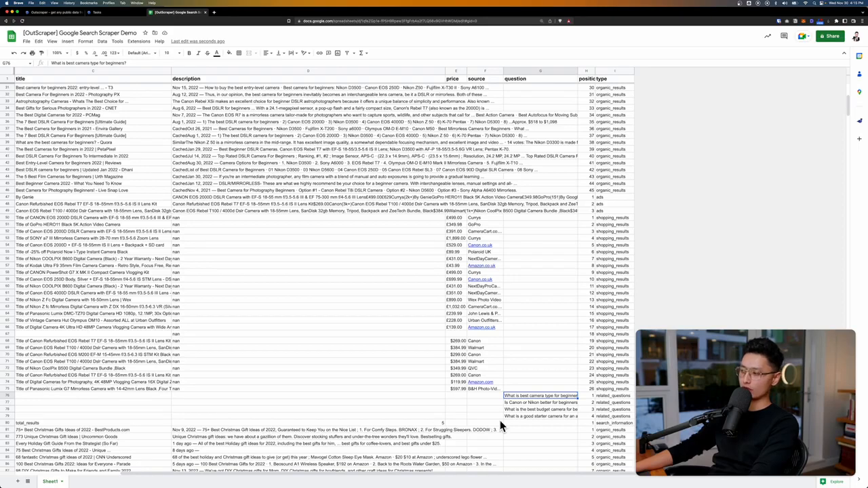
key(ctrl+shift+Down)
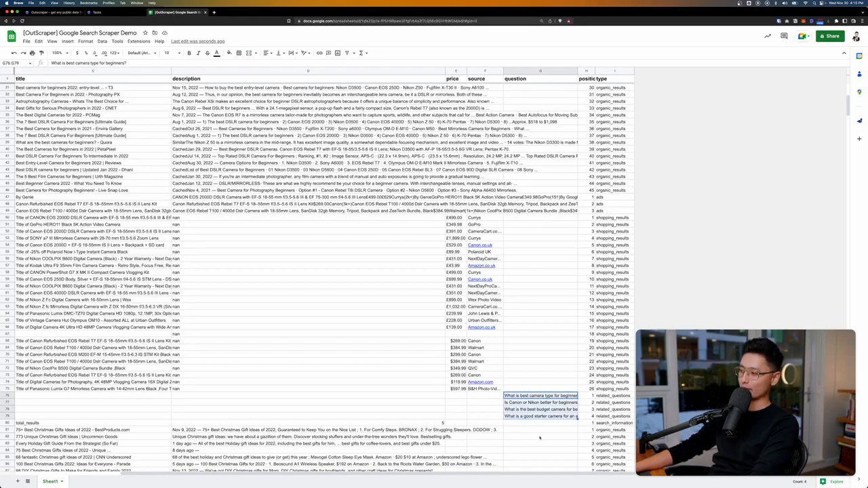
click(587, 409)
Review the link, position, description and title columns of the organic results for "best camera for beginners".
scroll(310, 299, up, 10)
scroll(310, 299, left, 5)
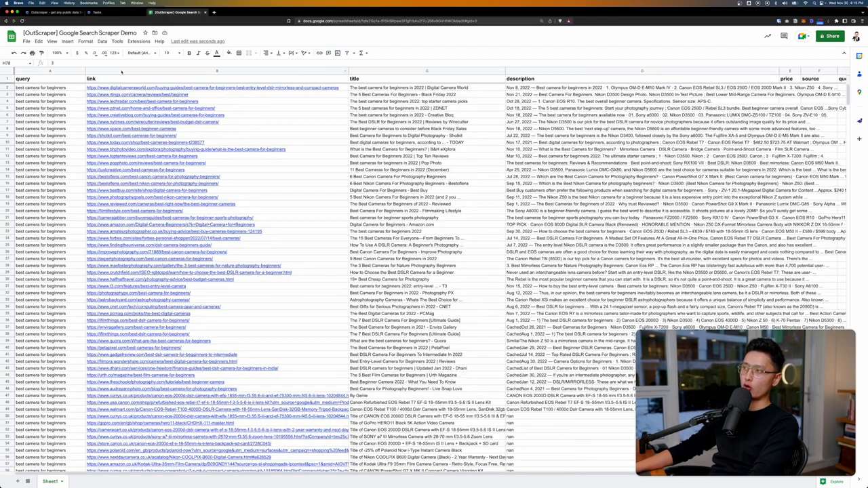
click(122, 72)
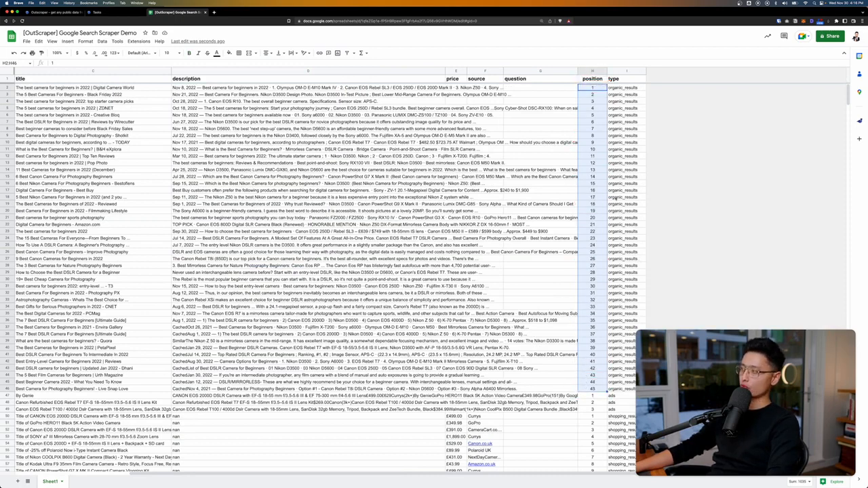
scroll(475, 193, left, 5)
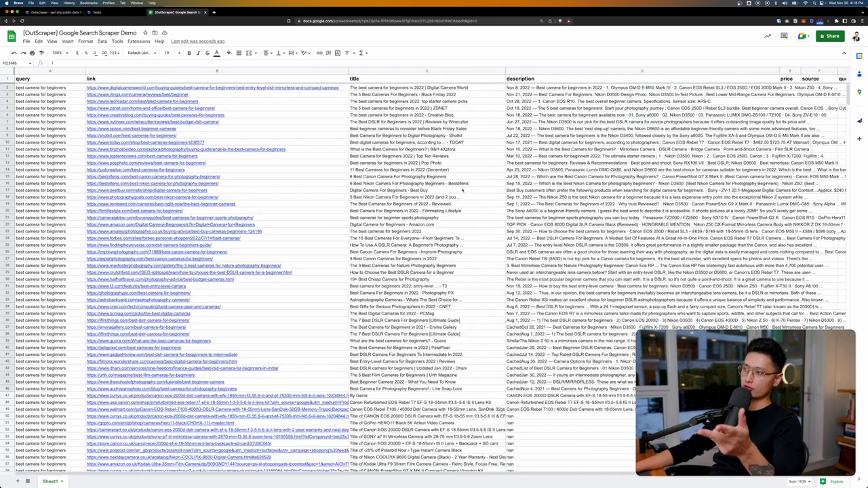
scroll(361, 189, right, 5)
click(279, 70)
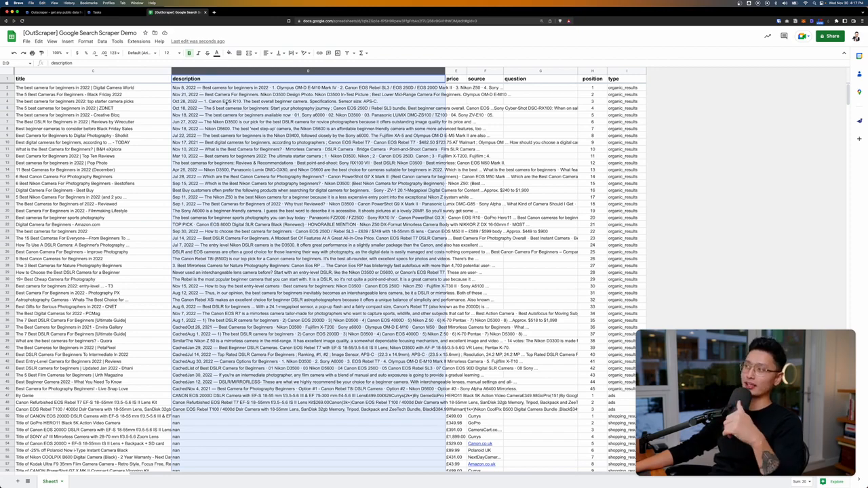
scroll(272, 184, left, 5)
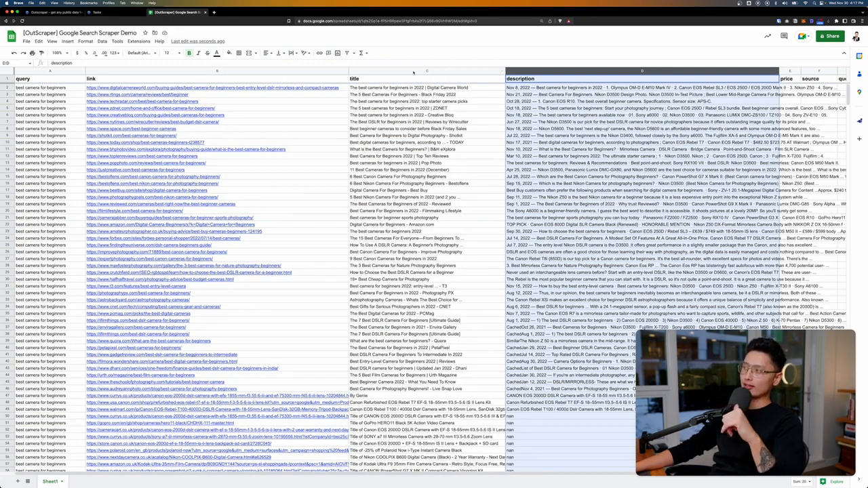
click(413, 72)
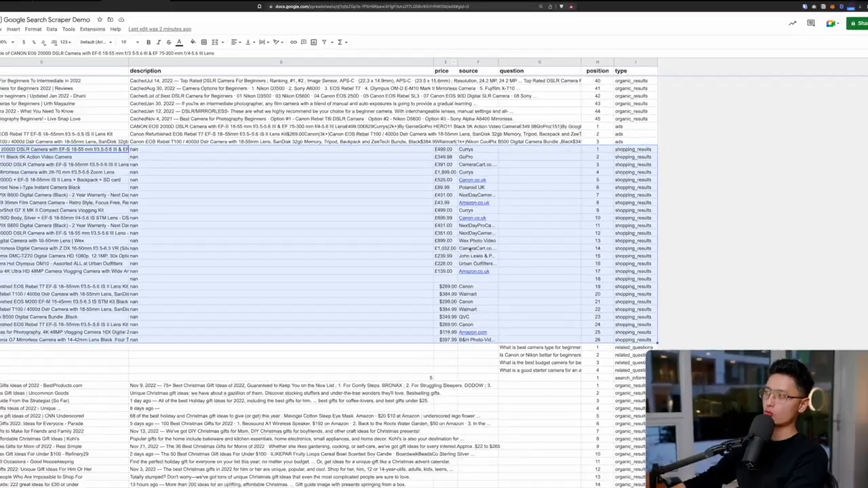
Compare the sheet's shopping results with the shopping ads on the Google results page for "best camera for beginners".
key(super+grave)
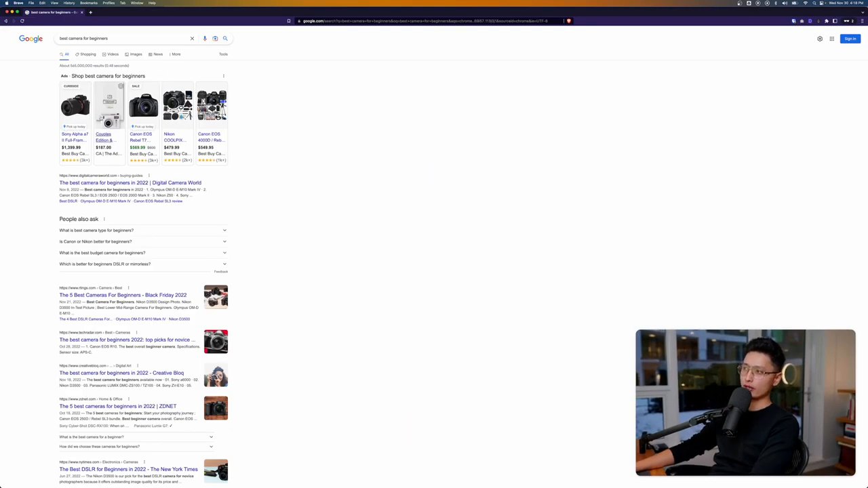
scroll(105, 118, up, 5)
scroll(108, 136, right, 2)
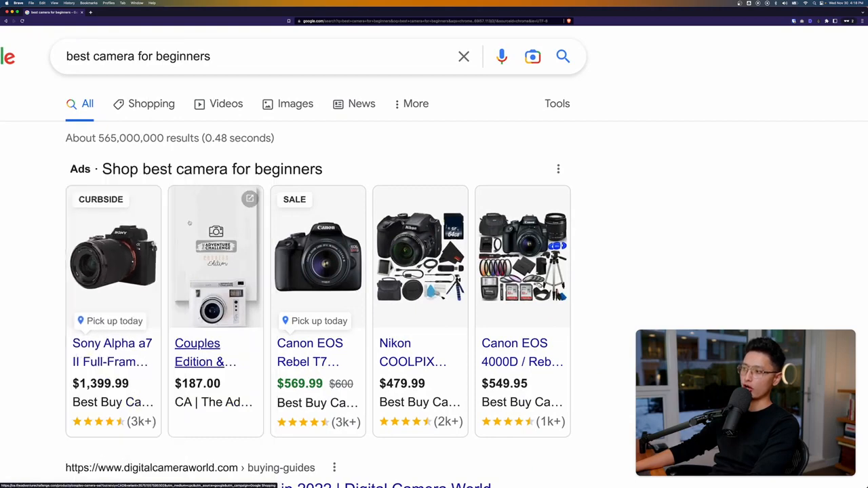
key(super+grave)
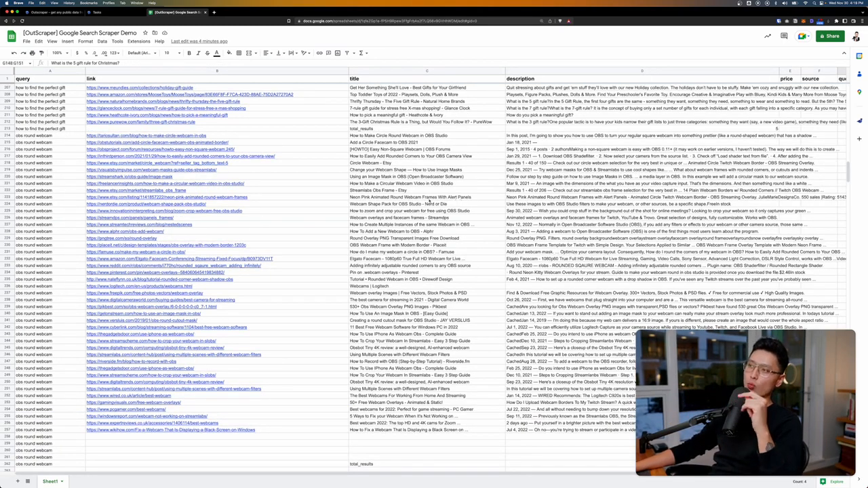
Select the first "obs round webcam" result row and look through its linked circle webcam article.
click(31, 136)
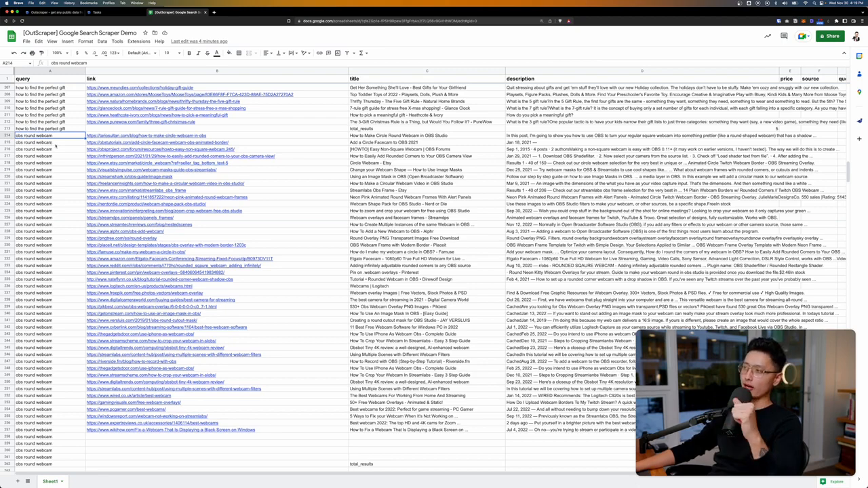
click(7, 135)
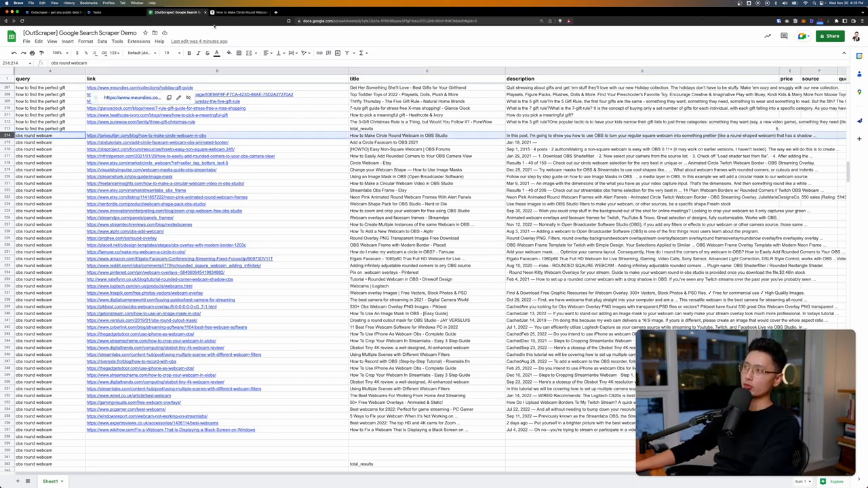
click(241, 13)
scroll(209, 236, down, 12)
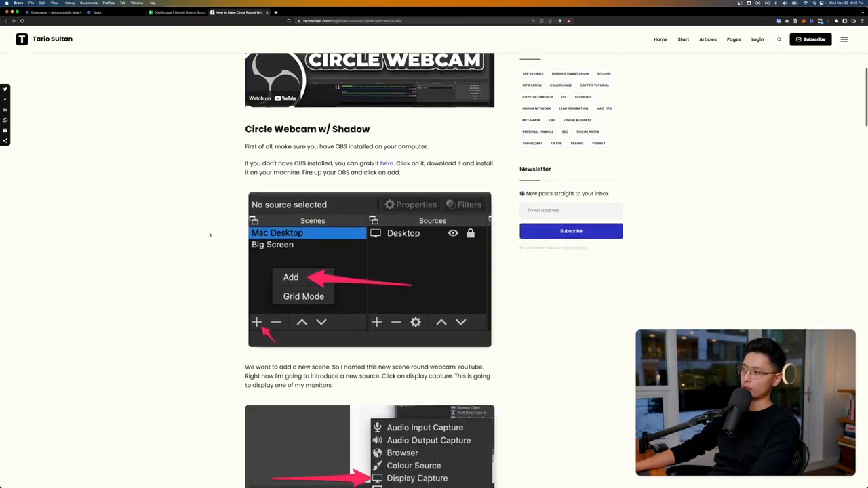
Return to the spreadsheet and check the circle webcam article's value in the position column.
click(178, 12)
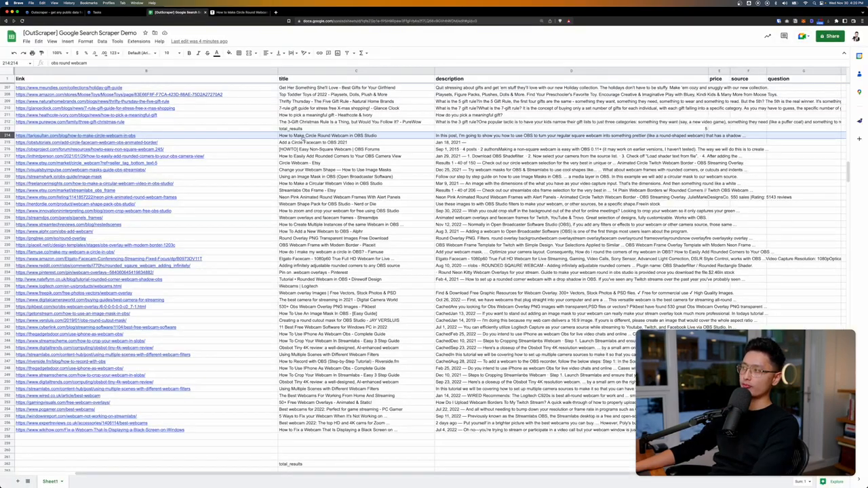
scroll(303, 135, right, 5)
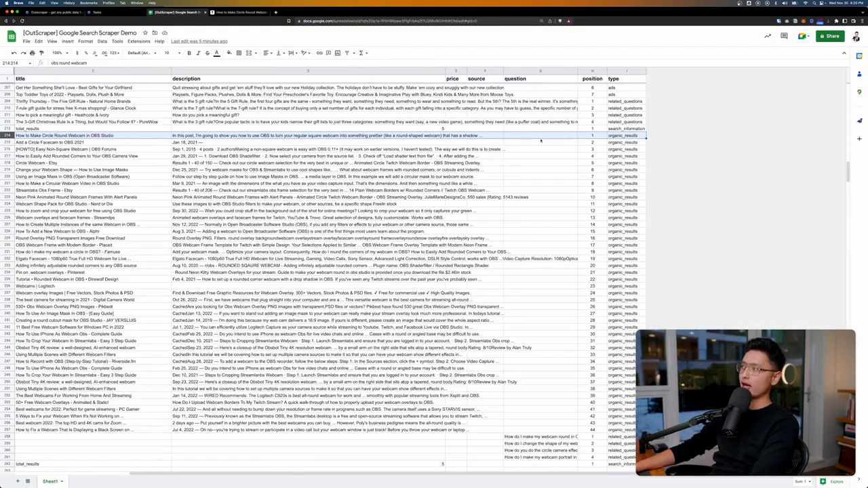
click(594, 135)
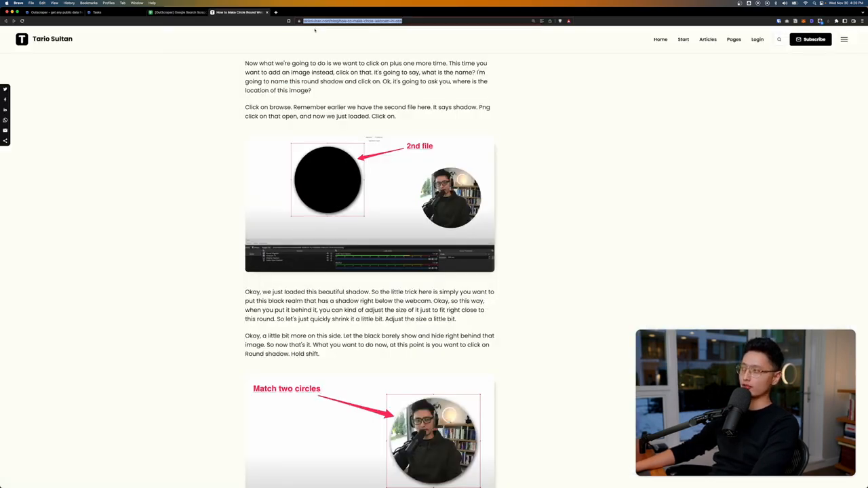
Copy the circle webcam article's URL, search the spreadsheet for it and select the matching row.
key(super+c)
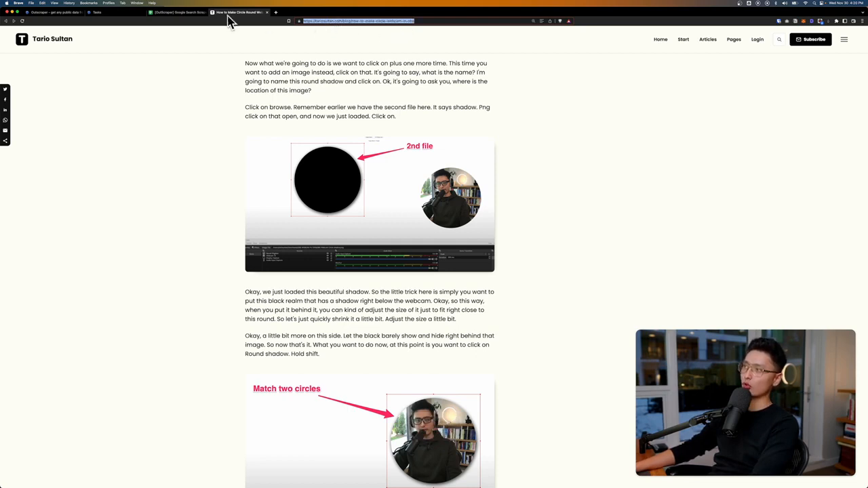
click(177, 12)
key(super+f)
key(super+v)
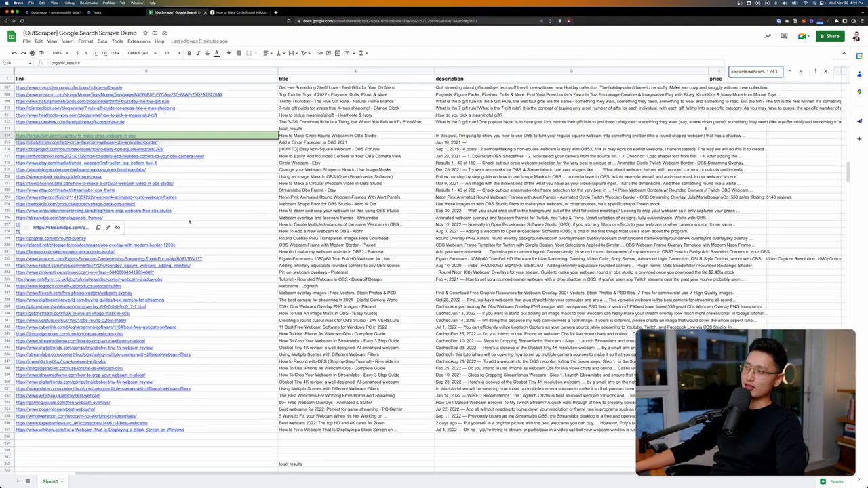
click(10, 135)
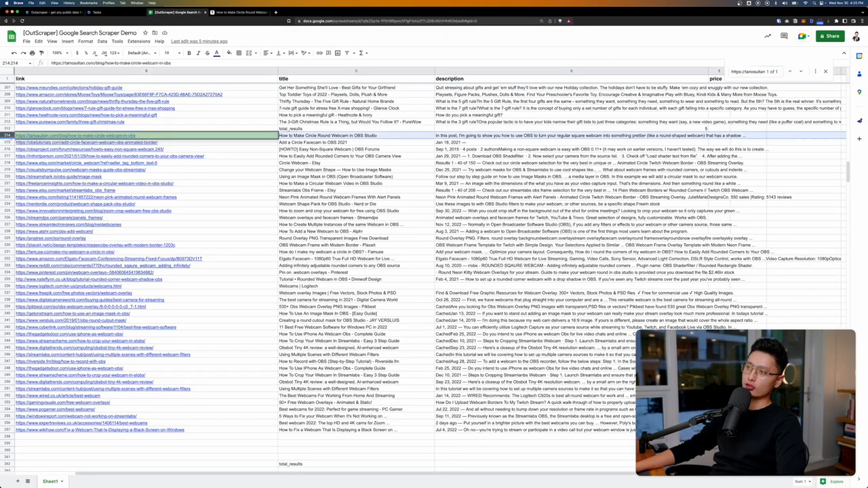